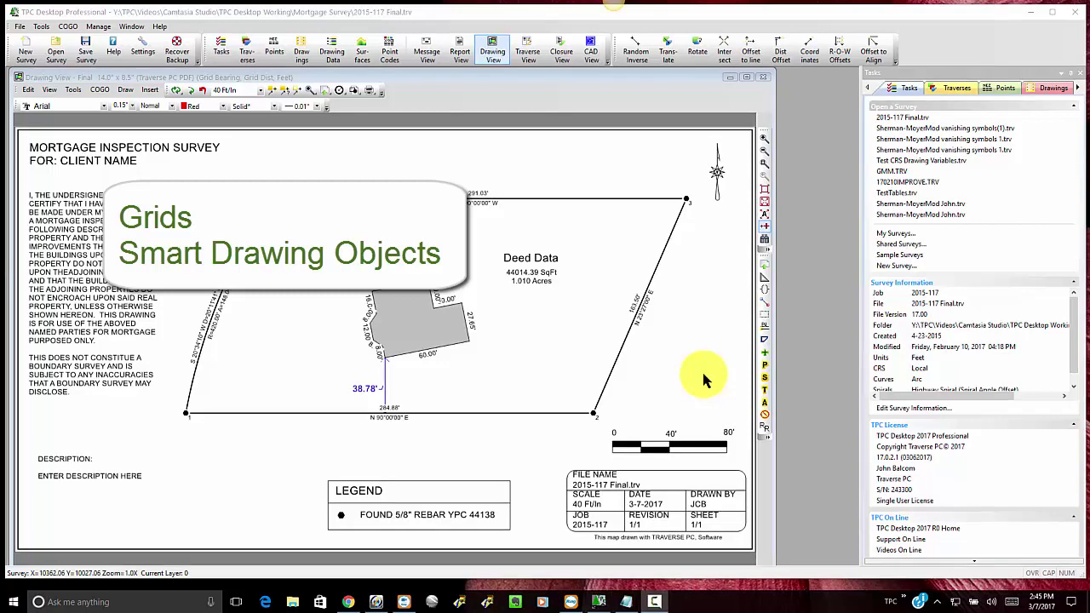
- Drag the legend block left, then drag the scale bar left and down beneath the parcel
click(485, 497)
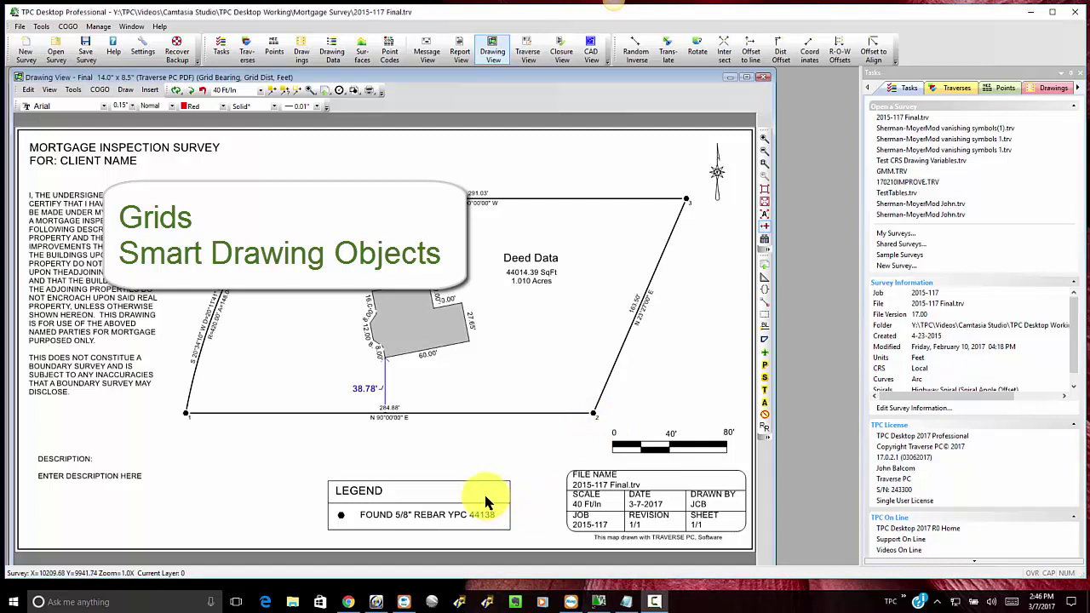
drag(486, 498, 344, 507)
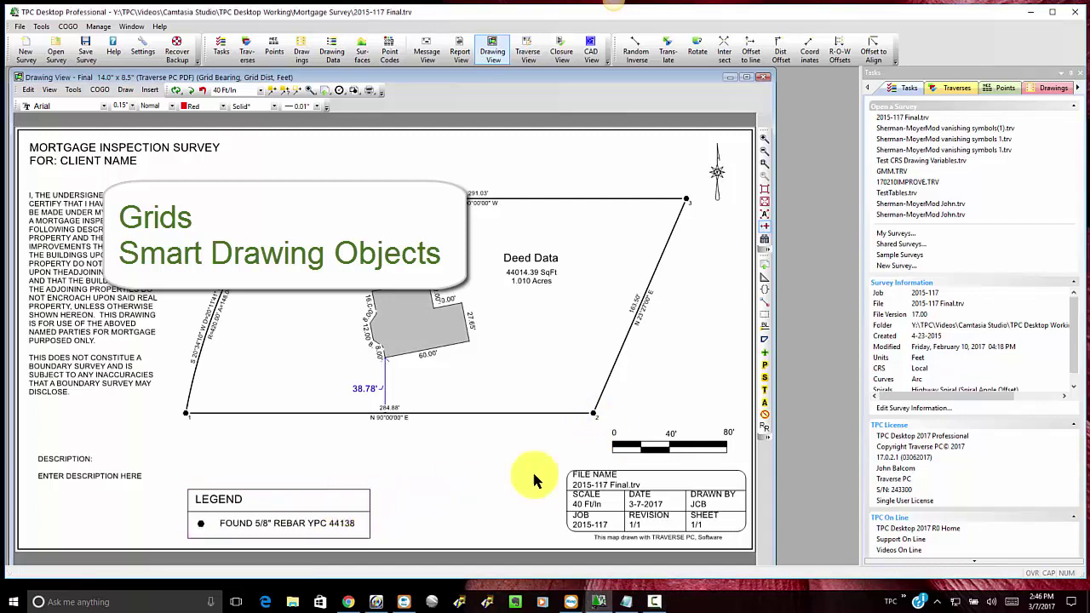
click(668, 443)
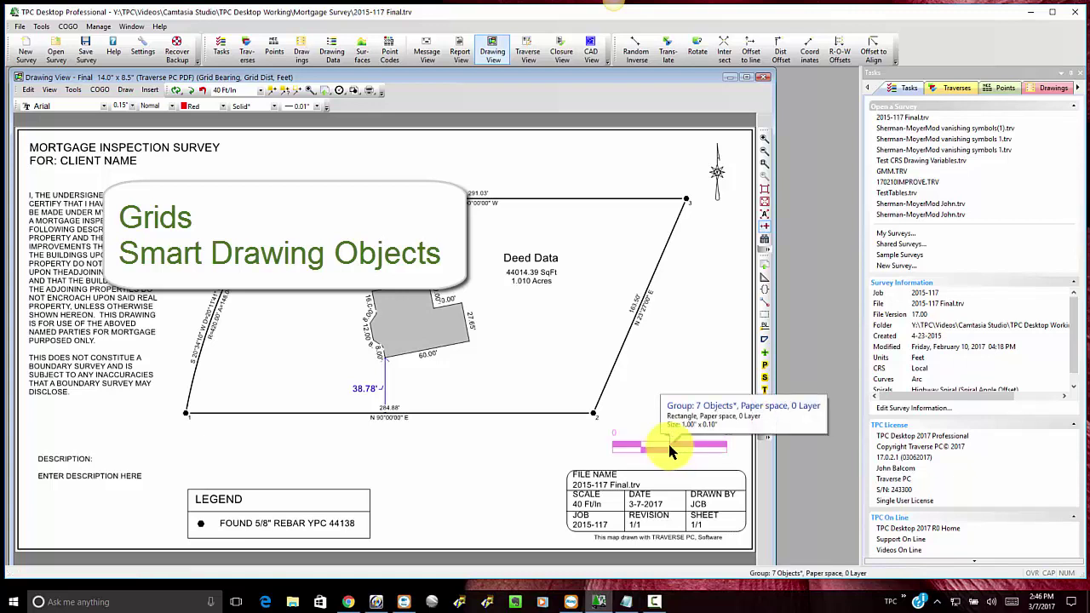
drag(668, 442, 458, 530)
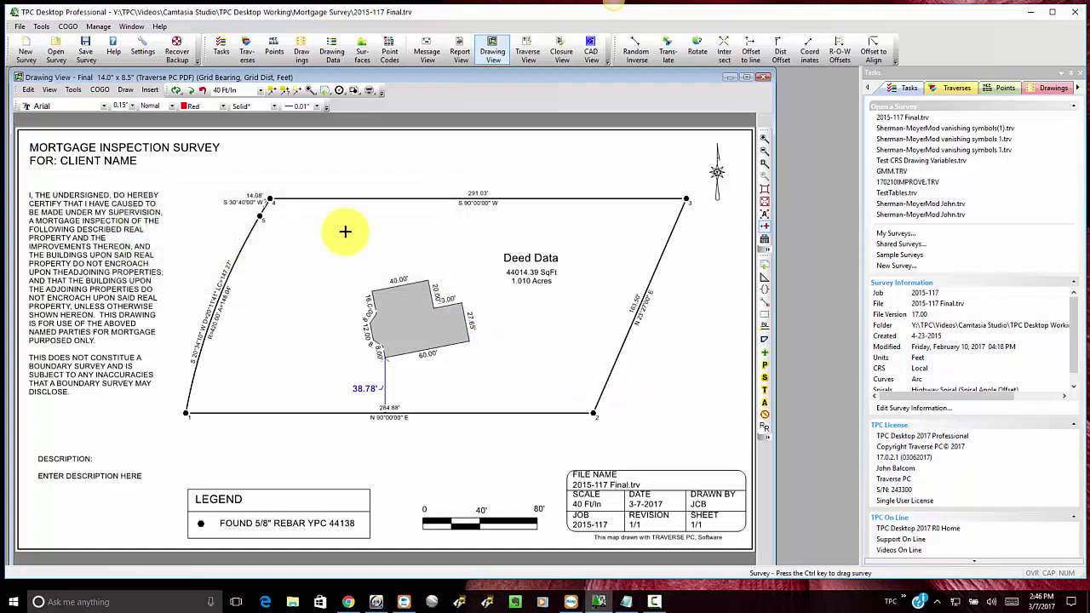
- Insert a coordinate grid with Gray colour on the Background layer
click(149, 91)
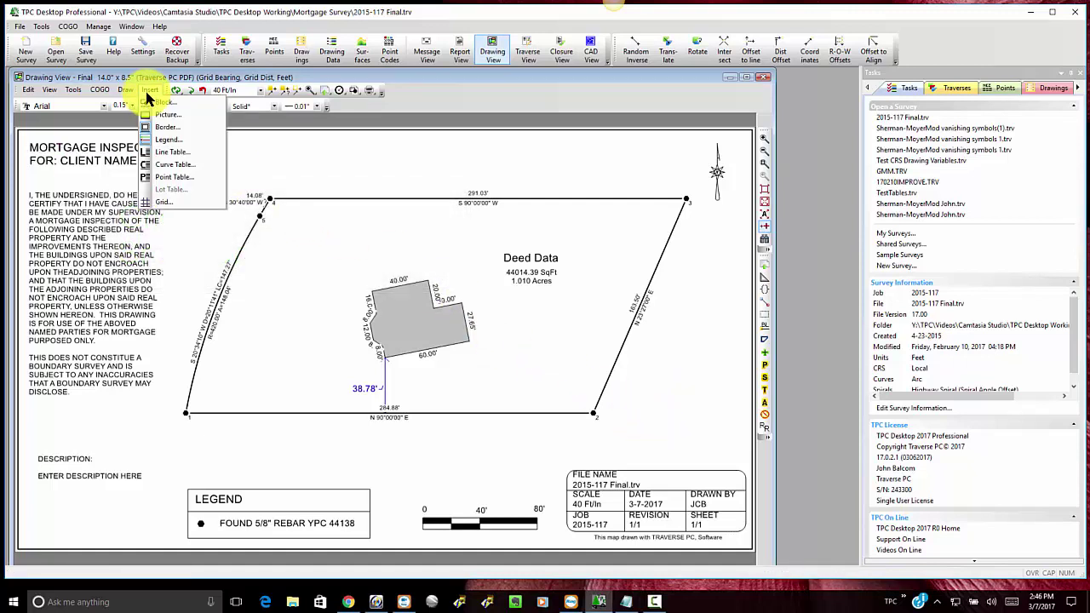
click(162, 204)
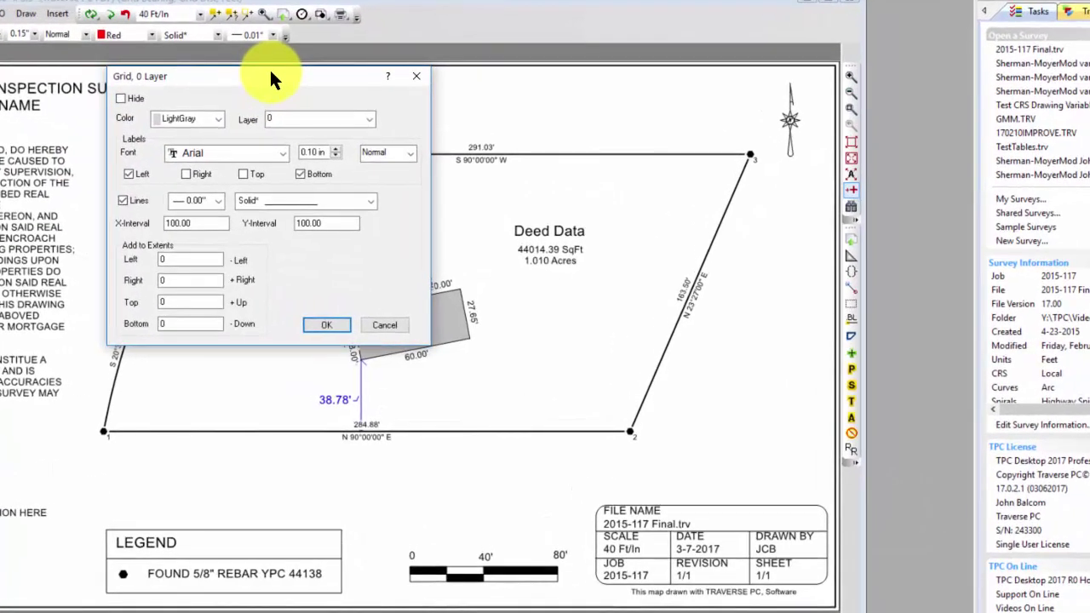
drag(271, 77, 554, 202)
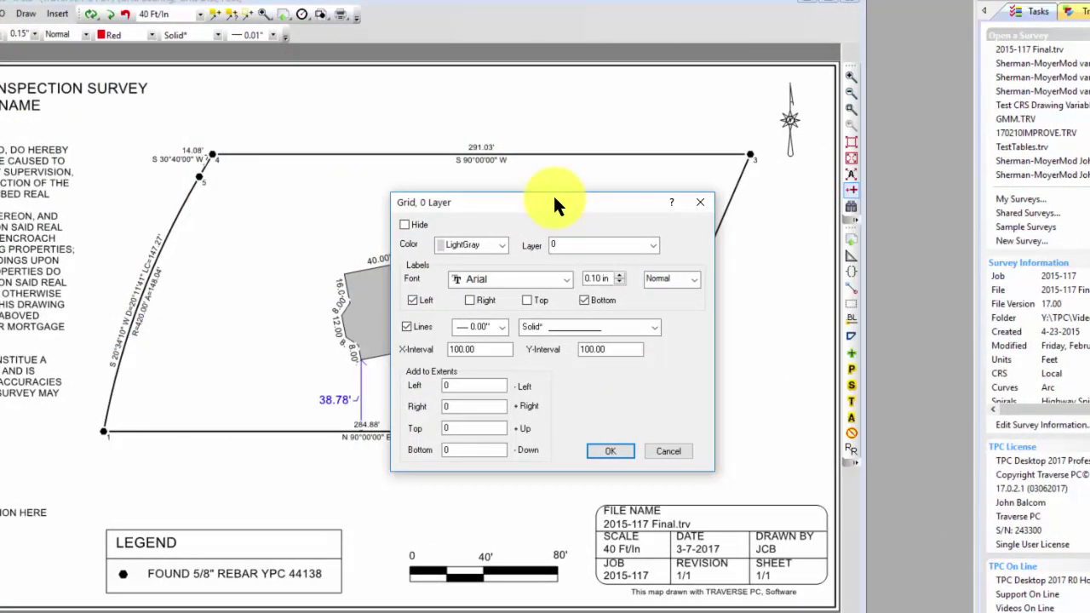
click(500, 241)
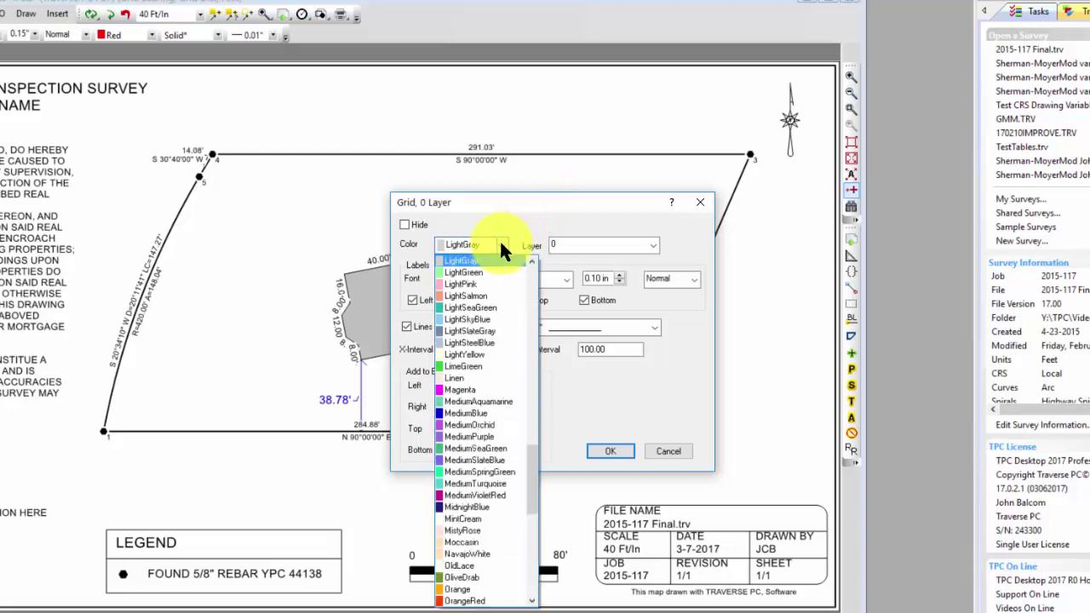
drag(527, 476, 542, 297)
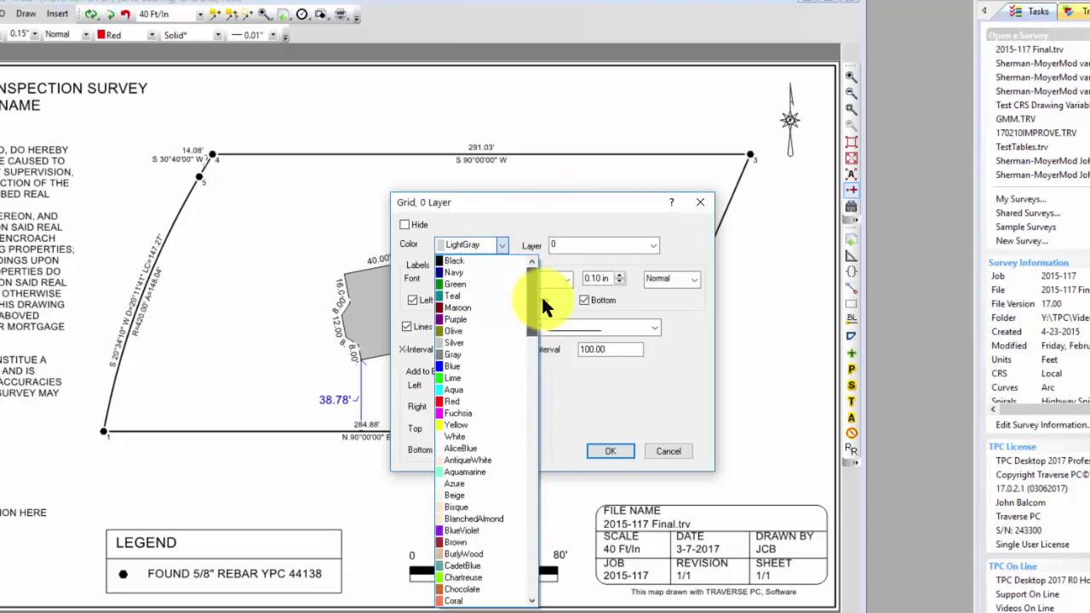
click(458, 354)
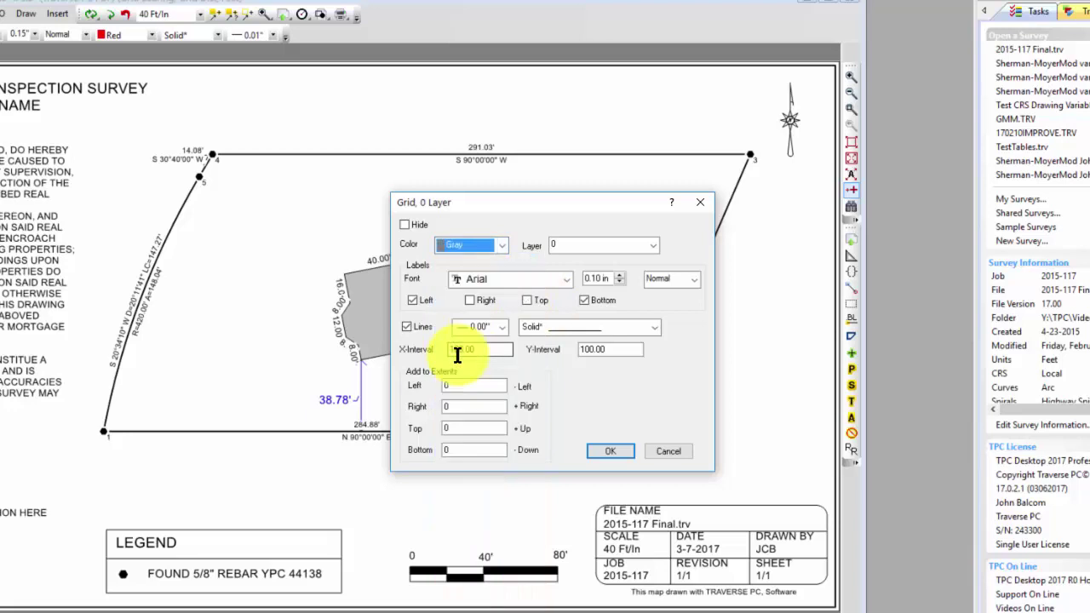
click(653, 246)
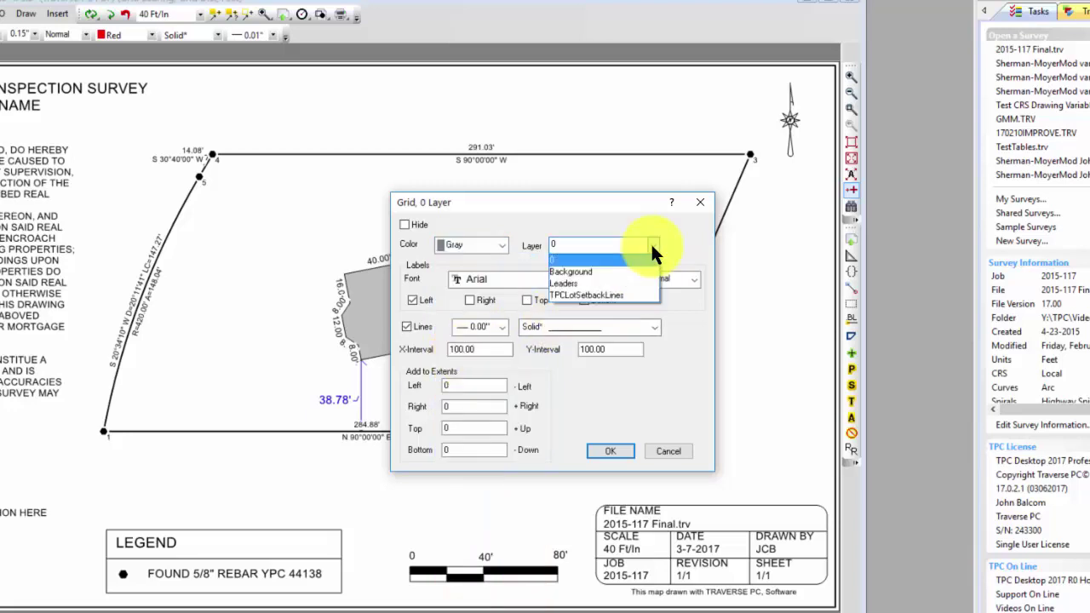
click(596, 271)
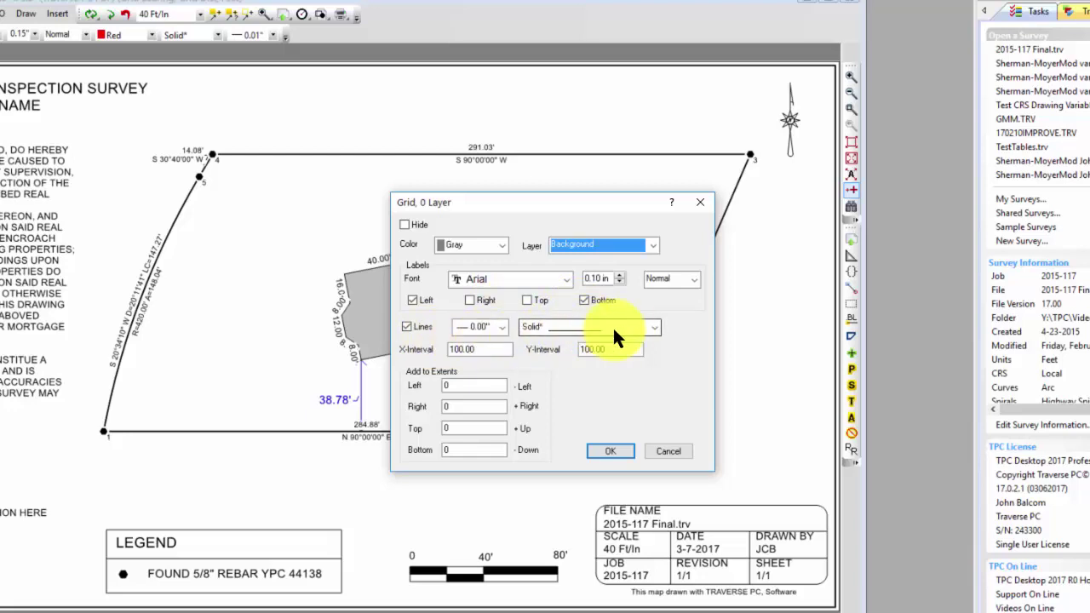
- Give the grid Dashed lines with 50.00 X and Y intervals and place it
click(651, 327)
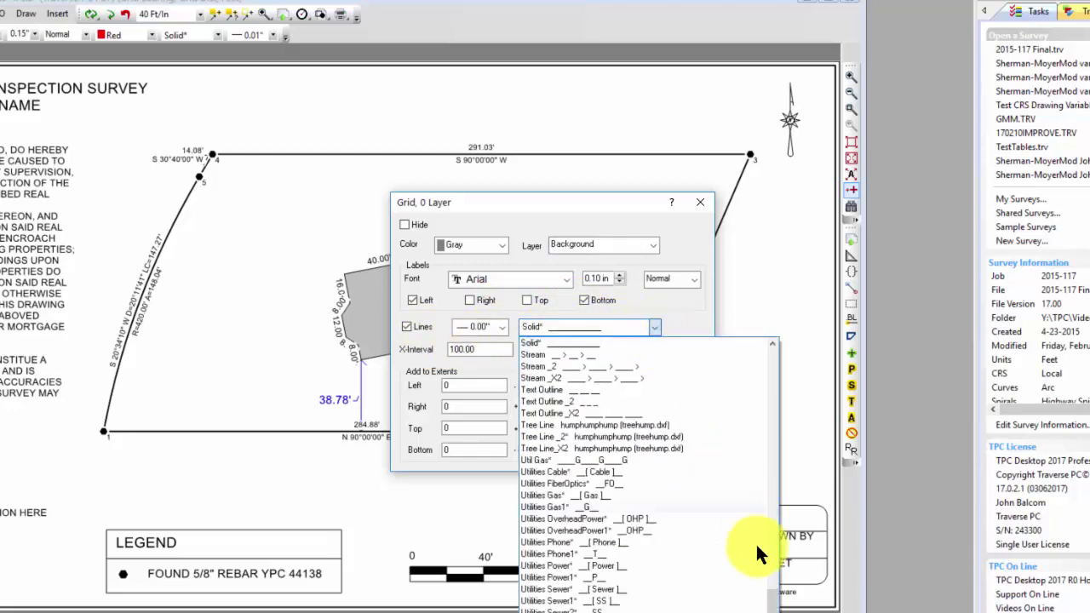
drag(771, 601, 707, 477)
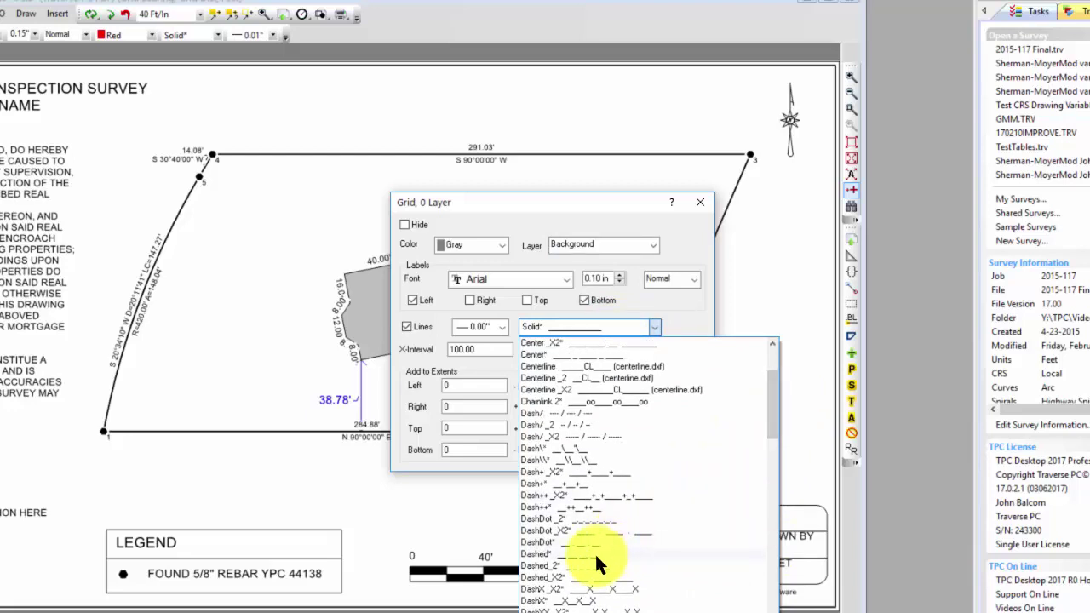
click(596, 555)
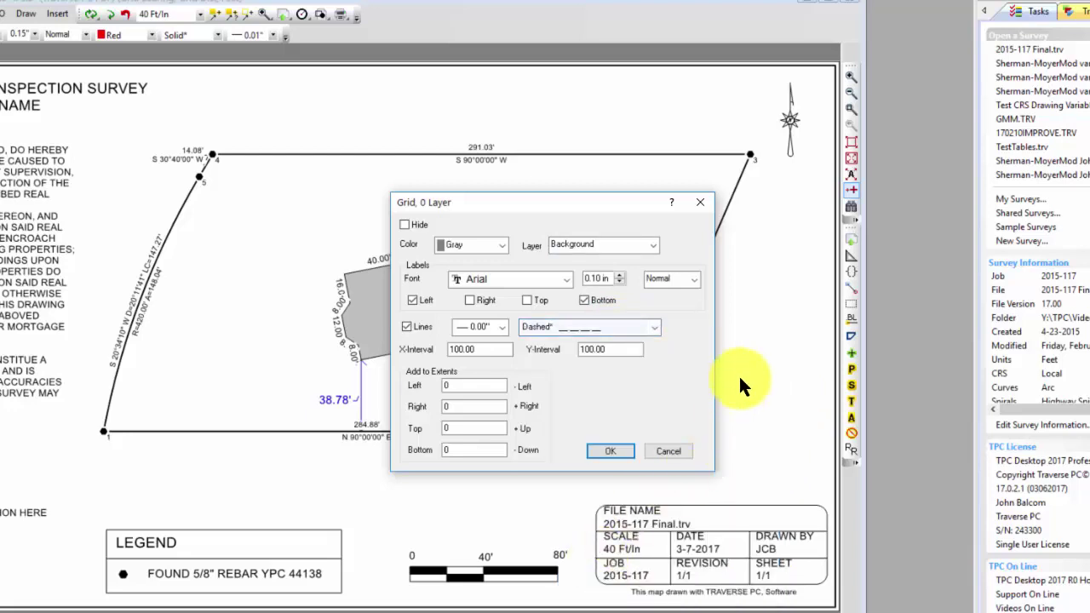
double_click(478, 350)
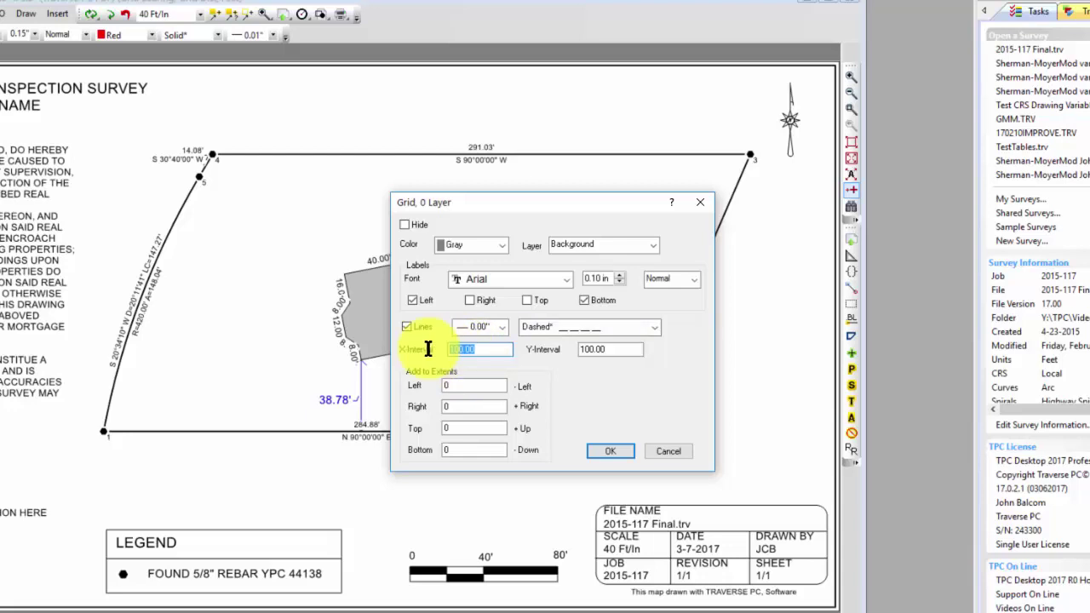
text(50)
key(Tab)
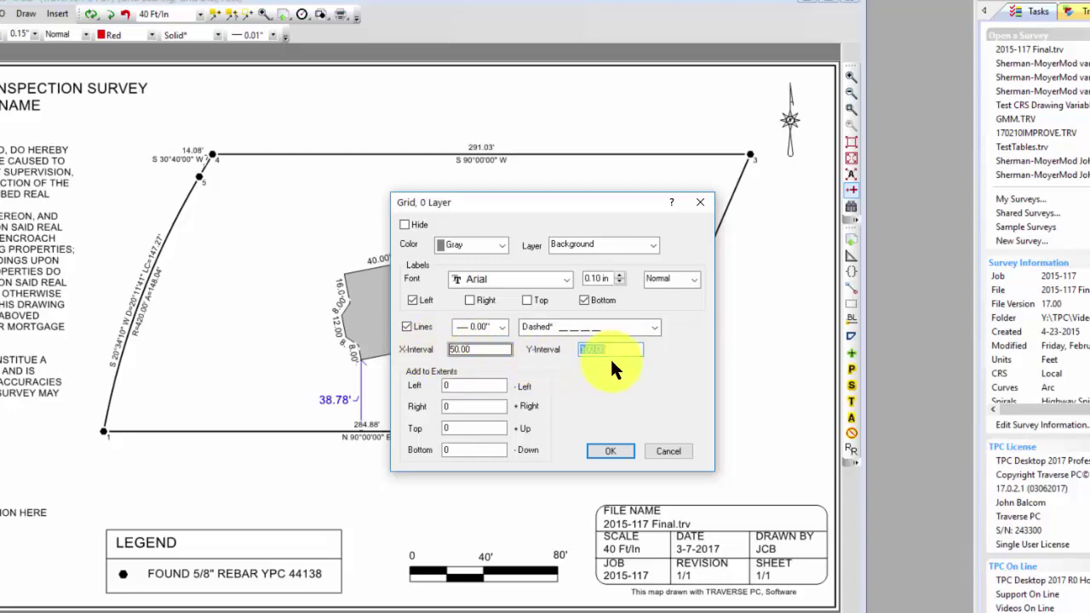
text(50.00)
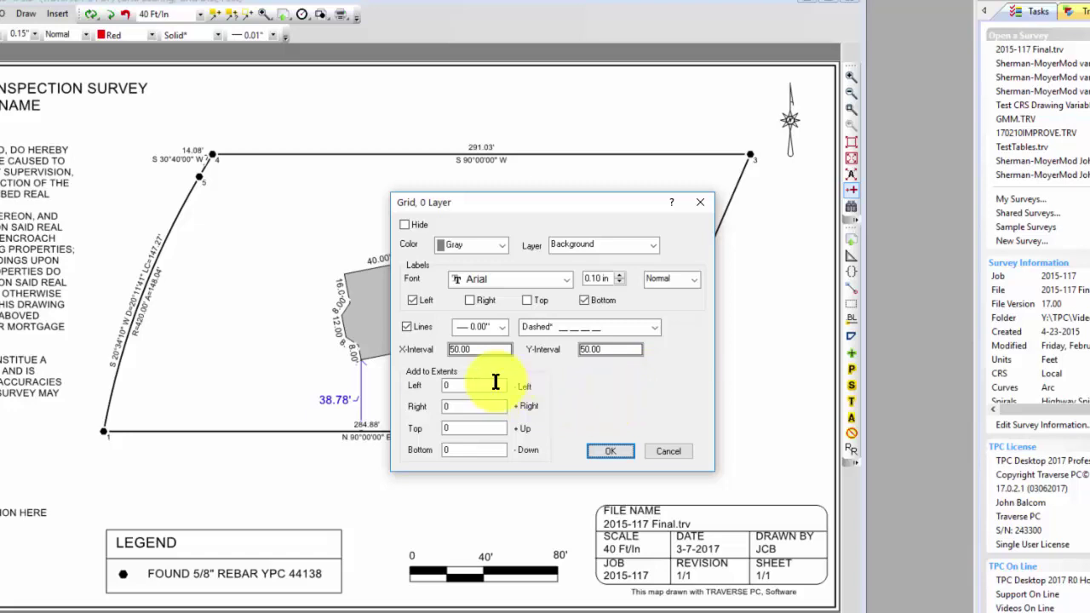
click(613, 454)
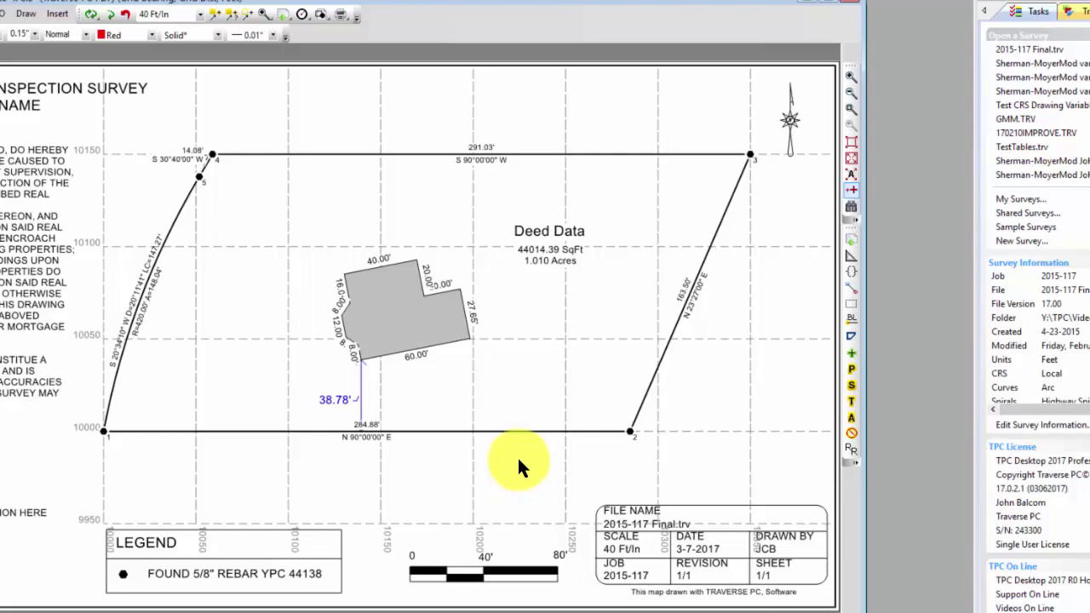
- Drag the parcel drawing and its grid a short way up the sheet
mouse_move(508, 411)
middle_down()
mouse_move(506, 367)
mouse_move(516, 368)
middle_up()
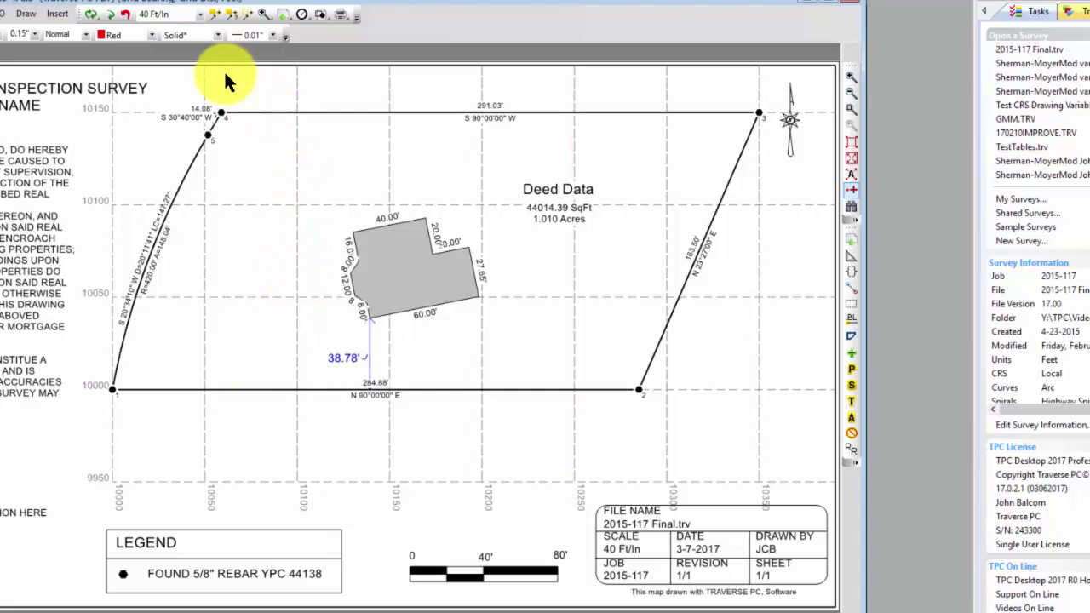
- Choose 50 Ft/In from the toolbar's drawing scale list
click(201, 16)
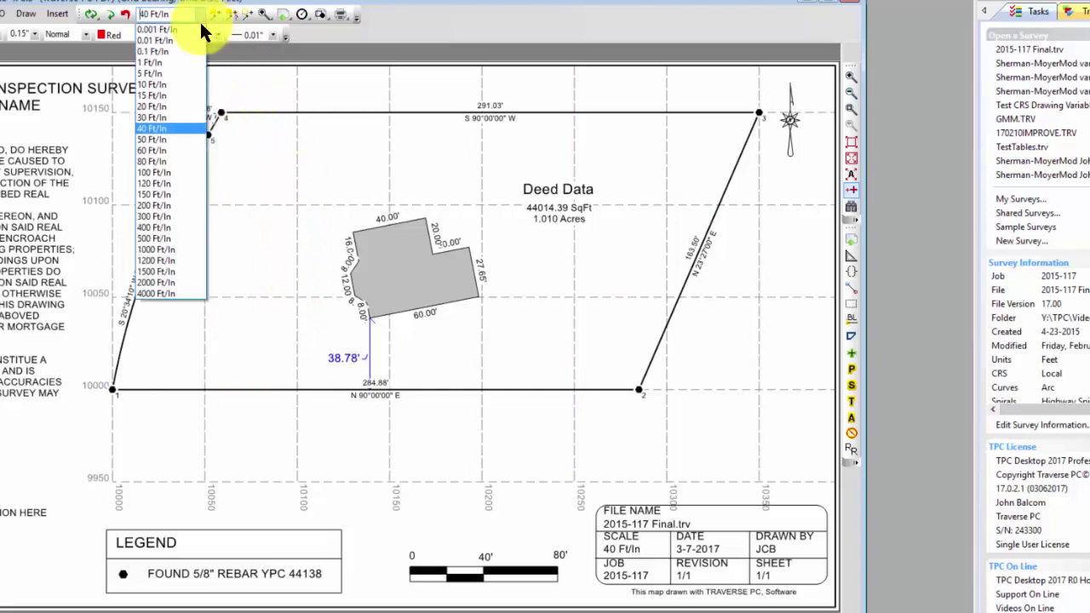
click(155, 139)
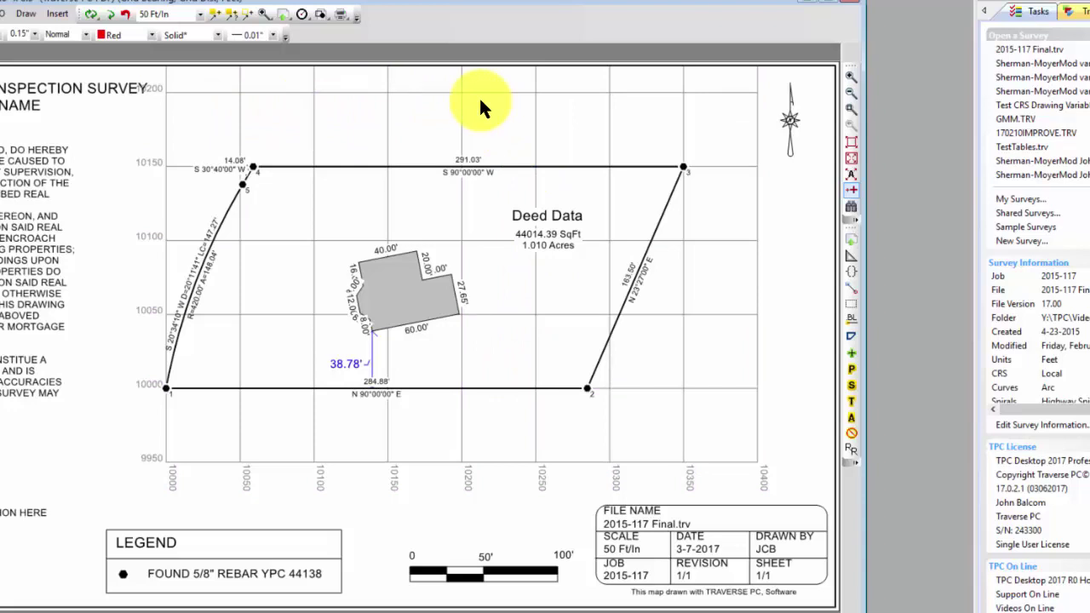
- Enter -50 in the grid properties' Add to Extents Top field and apply it
right_click(362, 90)
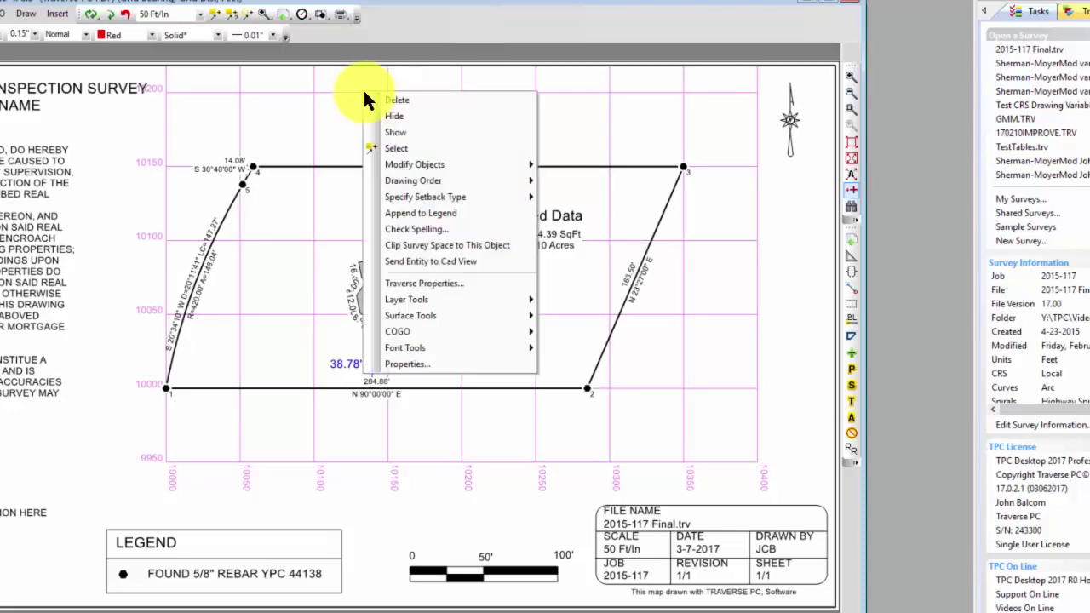
click(419, 362)
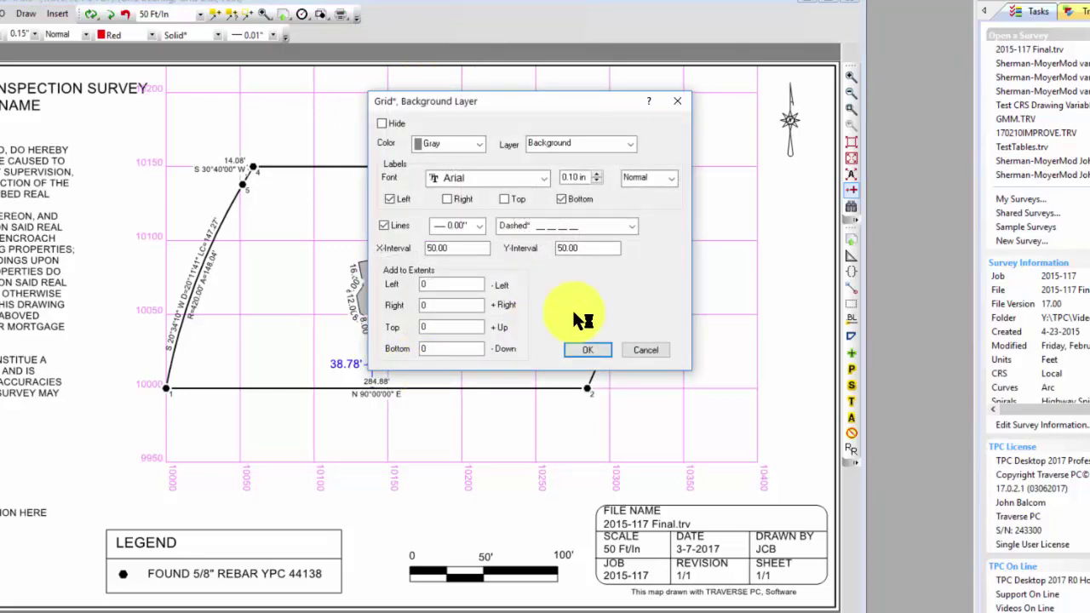
double_click(456, 330)
text(-50)
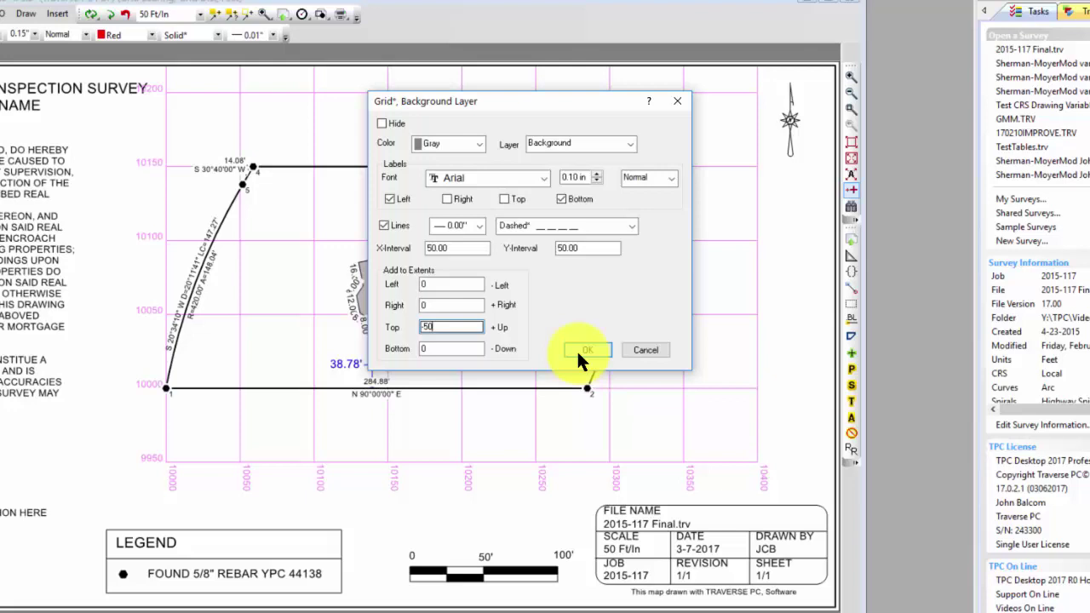
click(578, 348)
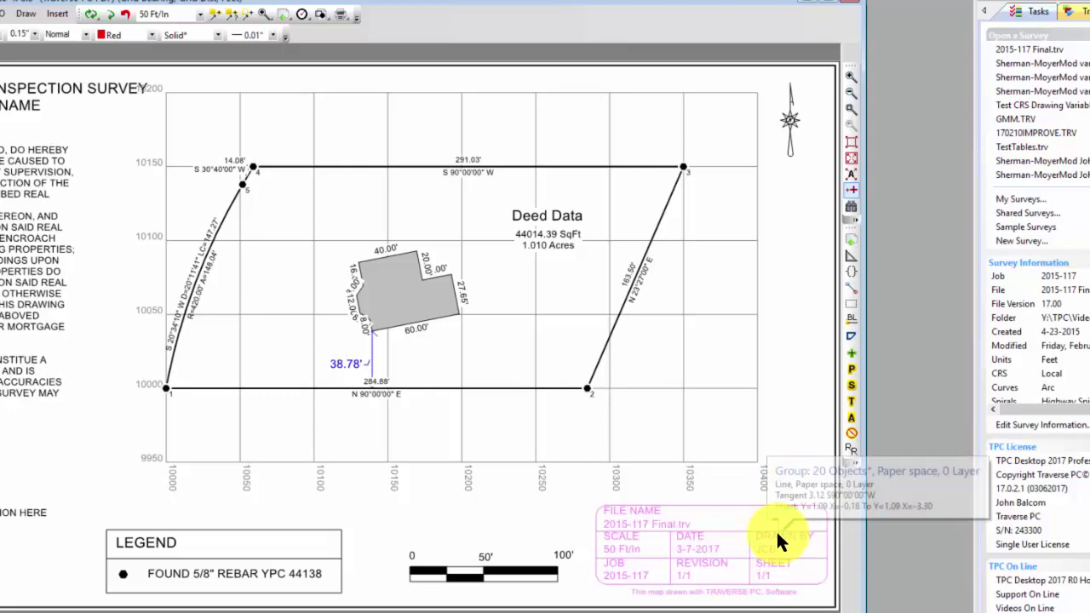
- Move the title block slightly down and the parcel drawing with its grid slightly right
drag(776, 530, 776, 539)
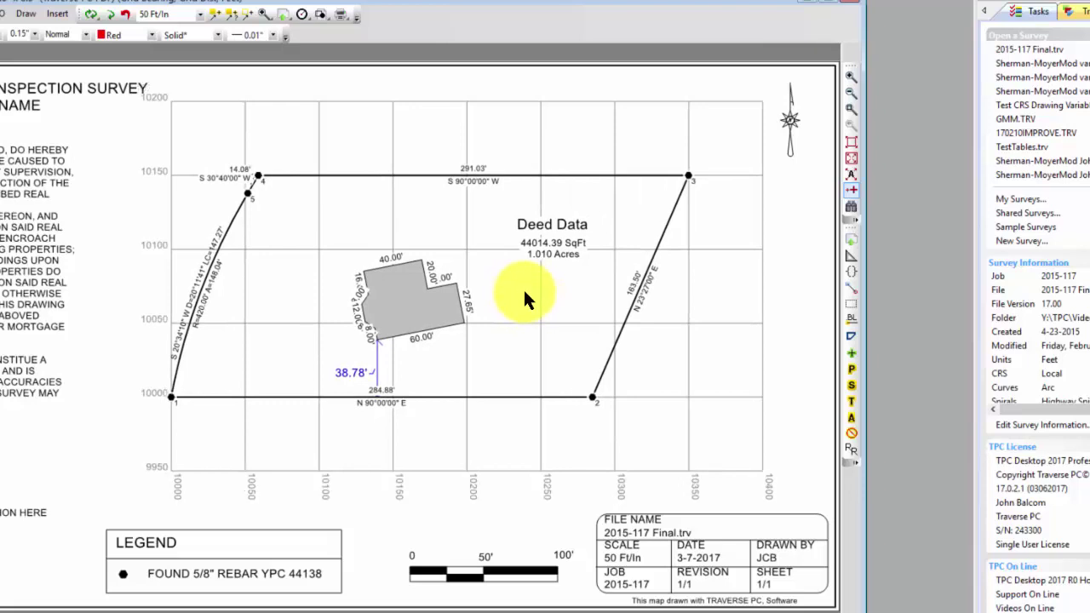
drag(525, 298, 533, 297)
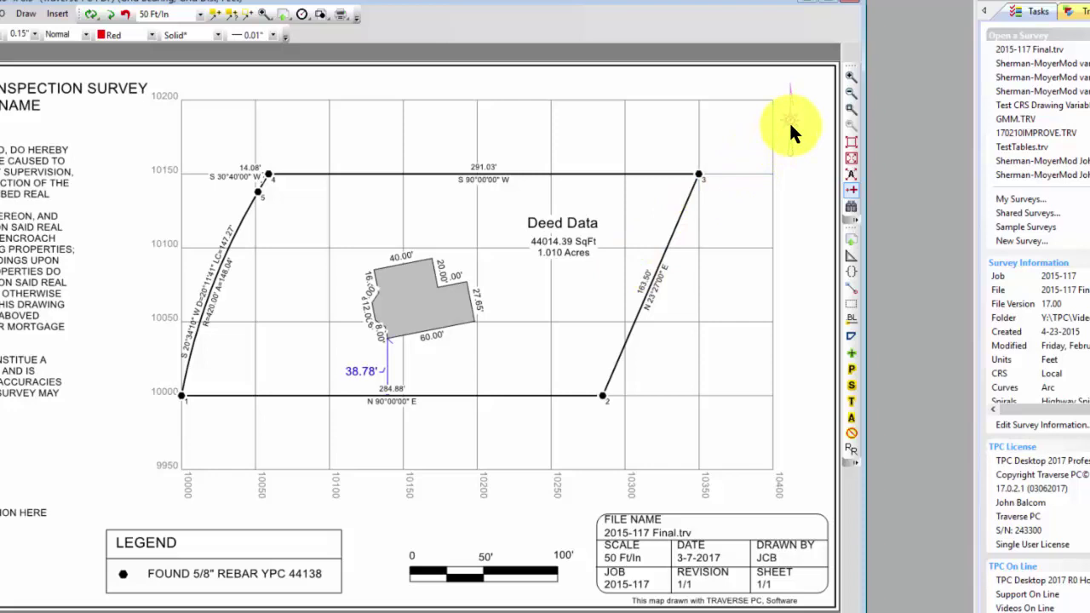